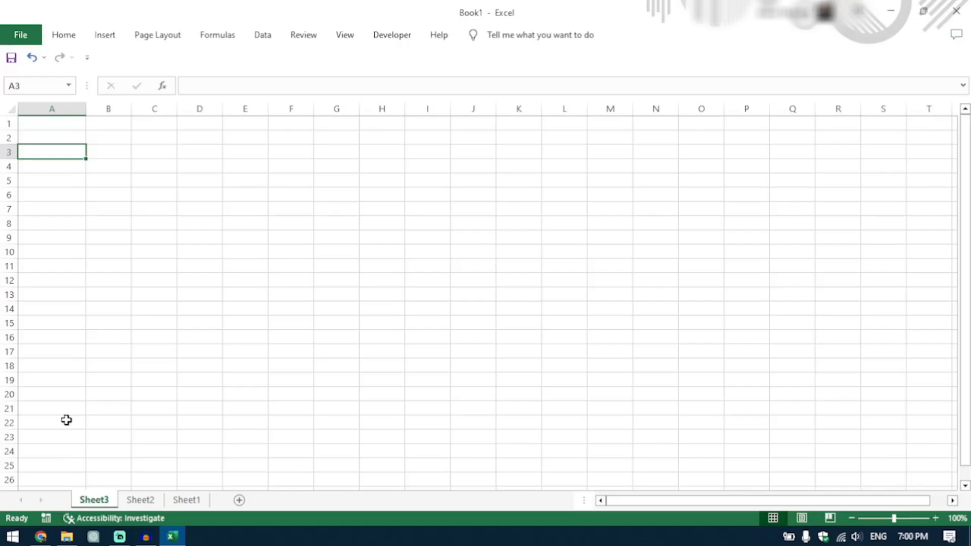
Step: Enter the label Salary in A3 with the amount 100000 beside it in B3
{"action": "type", "text": "Salary"}
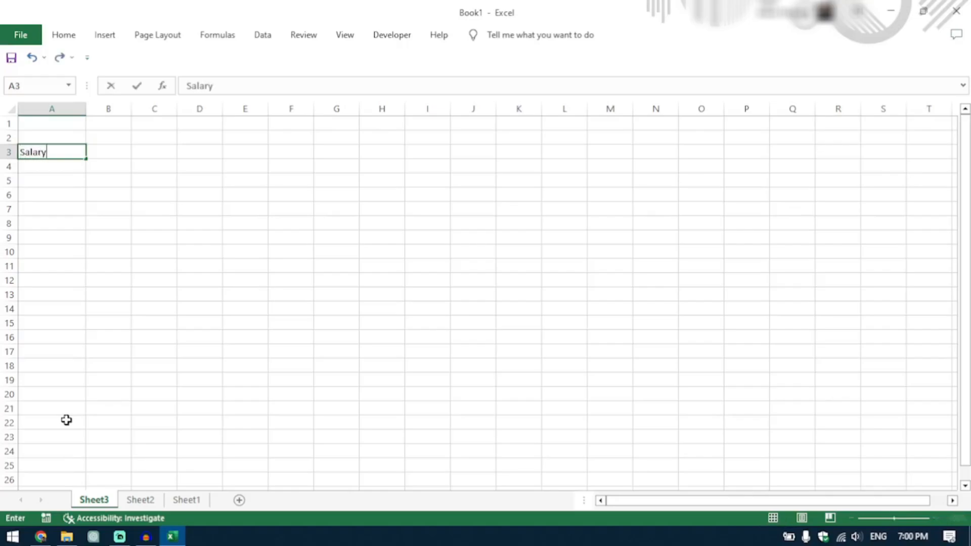
{"action": "key", "text": "Tab"}
{"action": "type", "text": "5"}
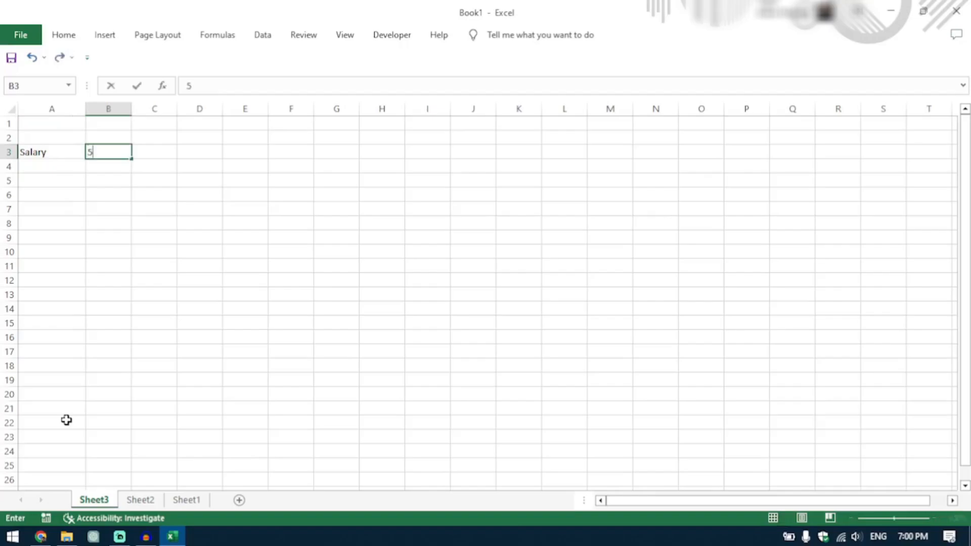
{"action": "type", "text": "0000"}
{"action": "key", "text": "BackSpace"}
{"action": "key", "text": "BackSpace"}
{"action": "key", "text": "BackSpace"}
{"action": "key", "text": "BackSpace"}
{"action": "key", "text": "BackSpace"}
{"action": "type", "text": "100000"}
{"action": "key", "text": "ctrl+Return"}
{"action": "key", "text": "Left"}
{"action": "key", "text": "Right"}
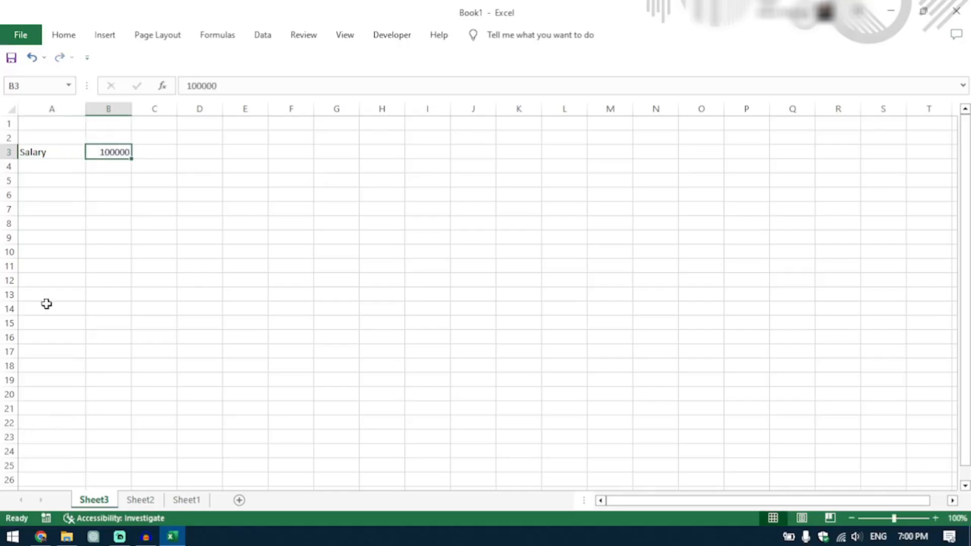
Step: Add the labels Grocery and Water Bill below Salary in cells A4 and A5
{"action": "left_click", "coordinate": [53, 164]}
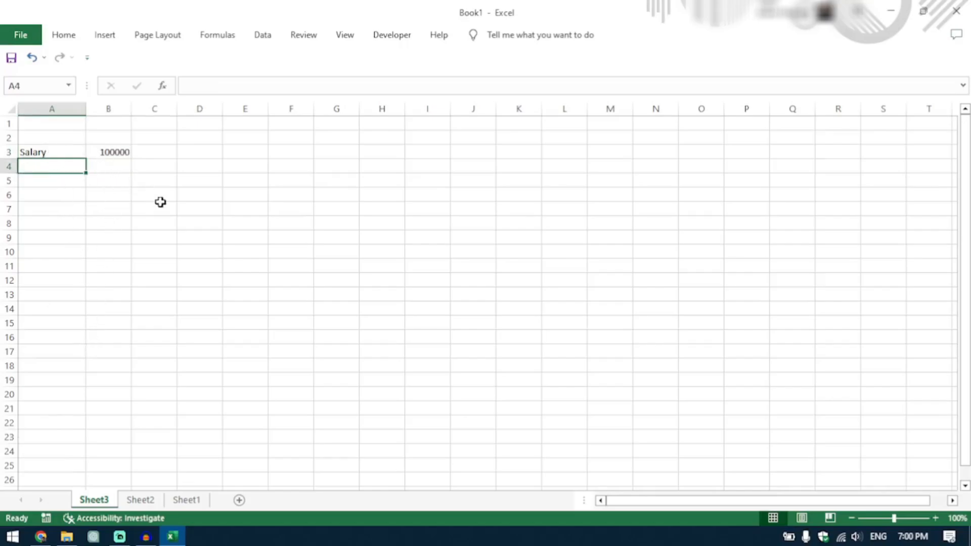
{"action": "type", "text": "Gro"}
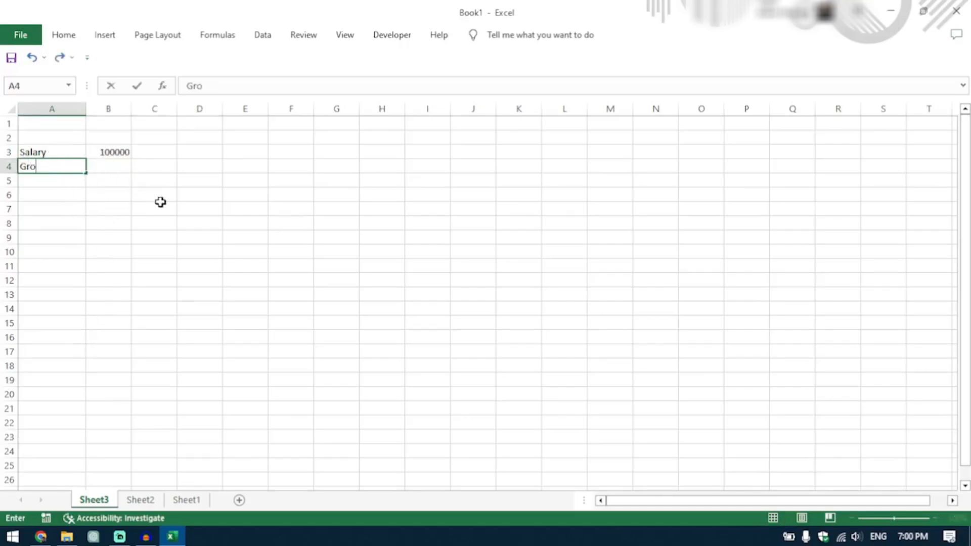
{"action": "type", "text": "cery"}
{"action": "key", "text": "Return"}
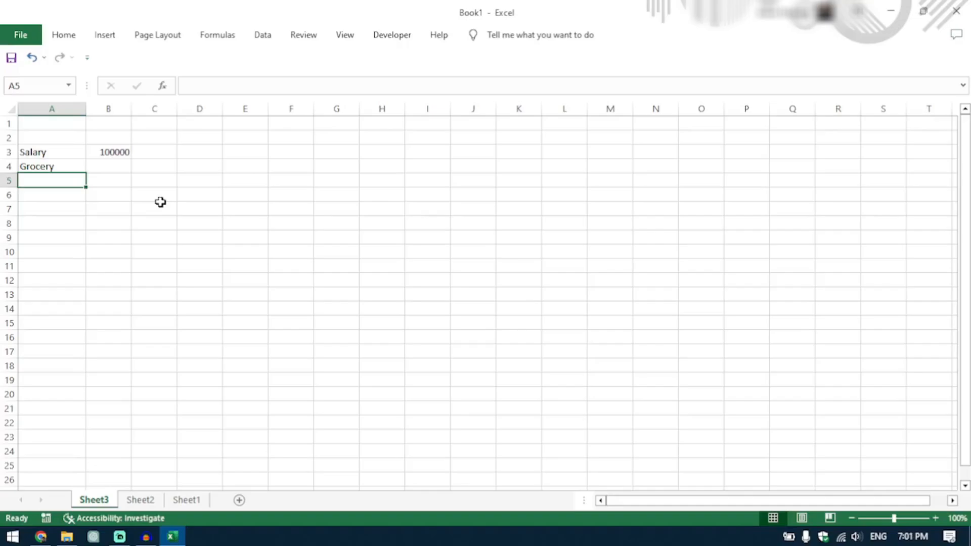
{"action": "type", "text": "Water Bill"}
{"action": "key", "text": "Return"}
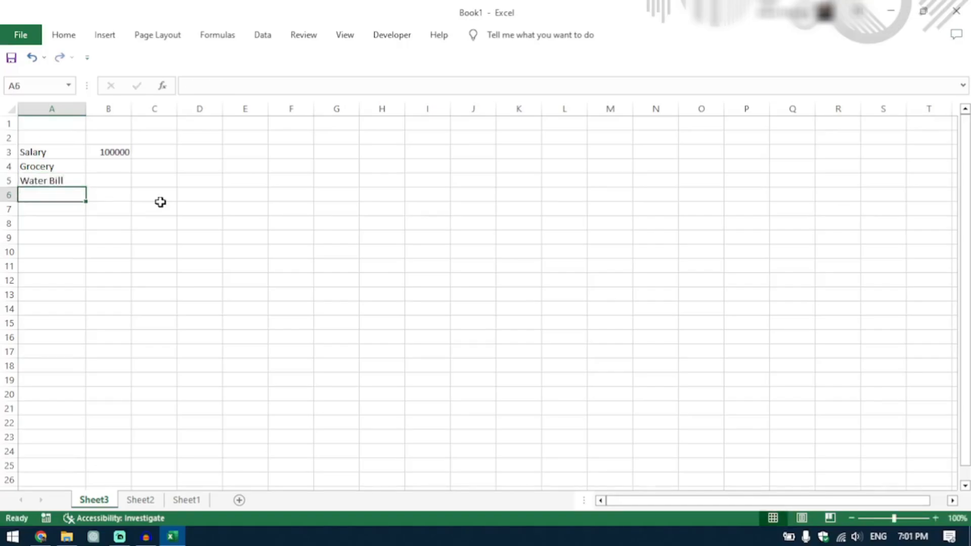
Step: Add the labels Gas Bill and Electricity Bill in cells A6 and A7
{"action": "type", "text": "Gas Bill"}
{"action": "key", "text": "ctrl+Return"}
{"action": "key", "text": "Right"}
{"action": "key", "text": "Left"}
{"action": "key", "text": "Down"}
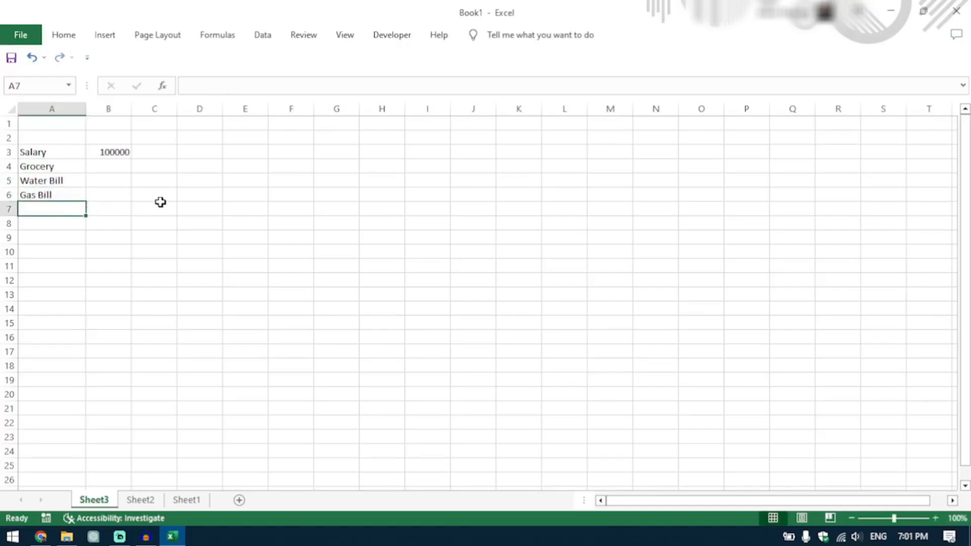
{"action": "type", "text": "Elect"}
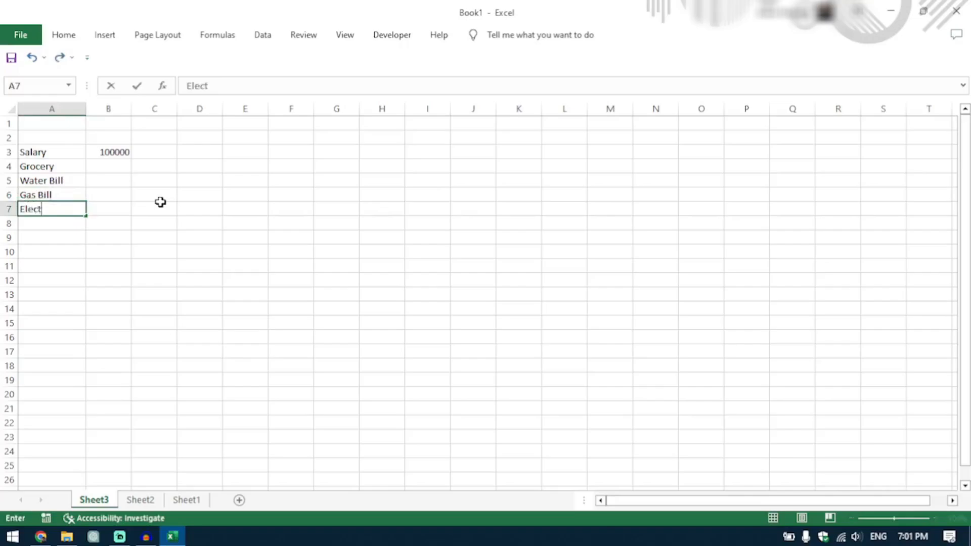
{"action": "type", "text": "ricity Bill"}
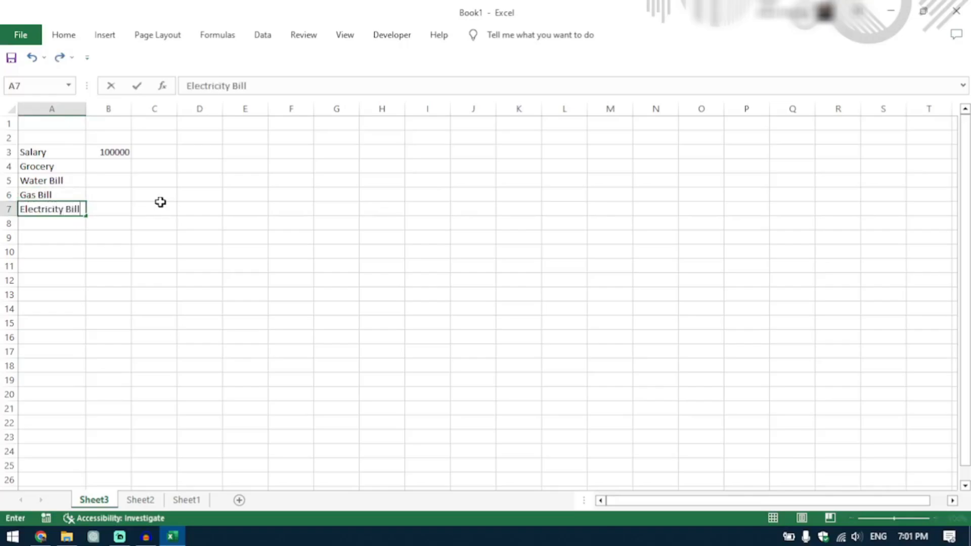
{"action": "key", "text": "Return"}
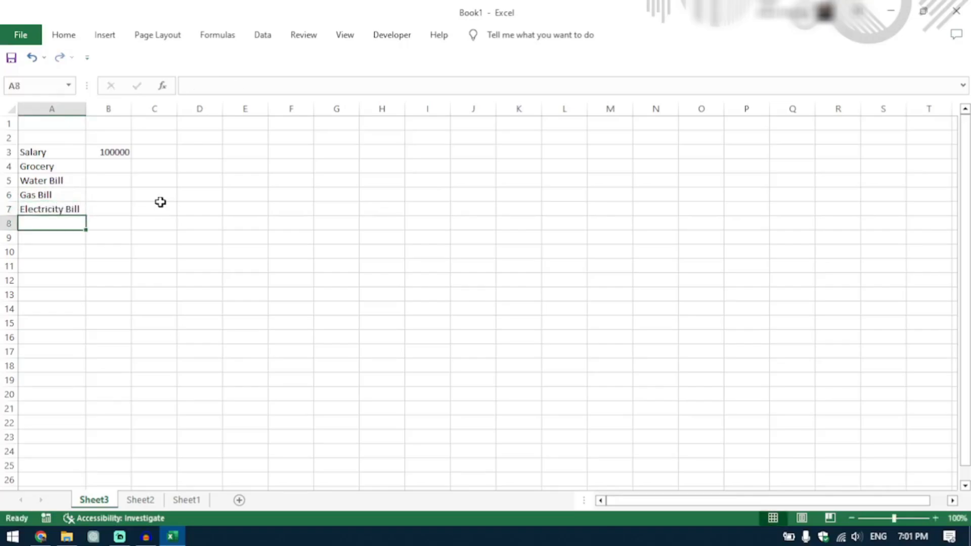
Step: Add the labels Rent and House Keeping in cells A8 and A9
{"action": "type", "text": "Rent"}
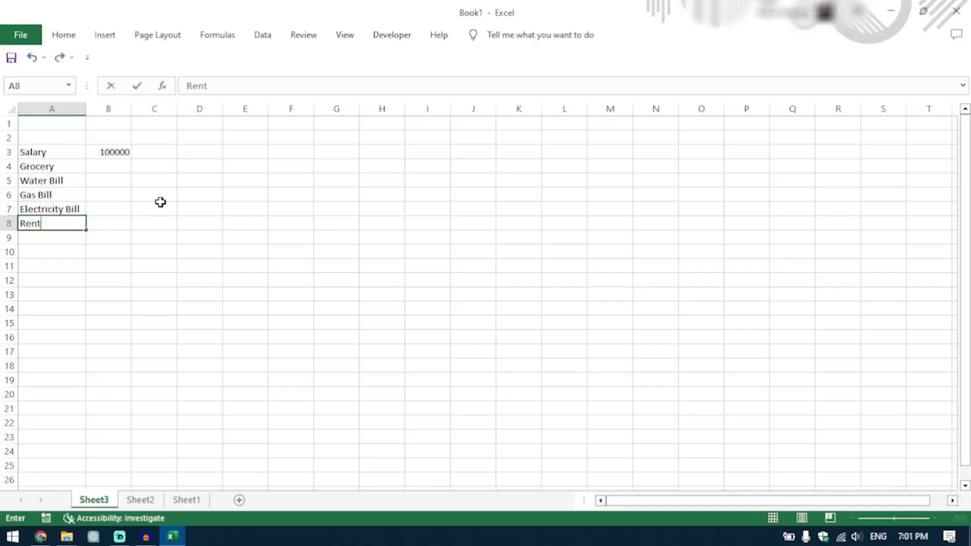
{"action": "key", "text": "Return"}
{"action": "type", "text": "H"}
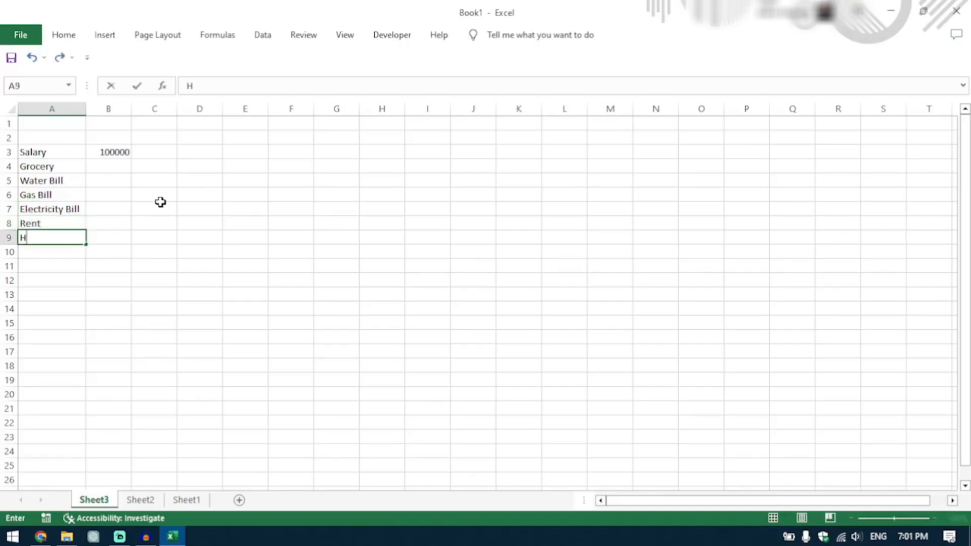
{"action": "type", "text": "ouse Keeping"}
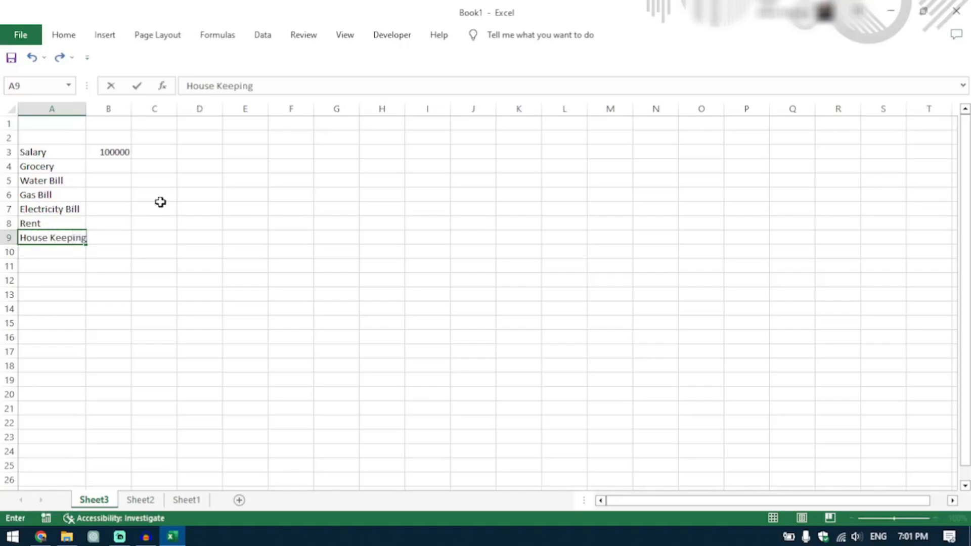
{"action": "key", "text": "Return"}
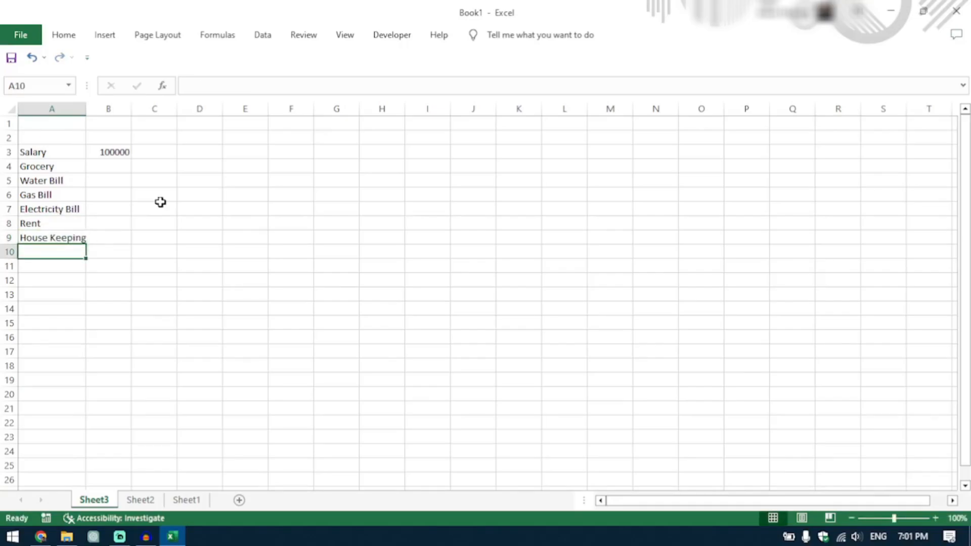
Step: Complete the list with the labels Repairs, Plumbing and Side Business in cells A10 to A12
{"action": "type", "text": "Rep"}
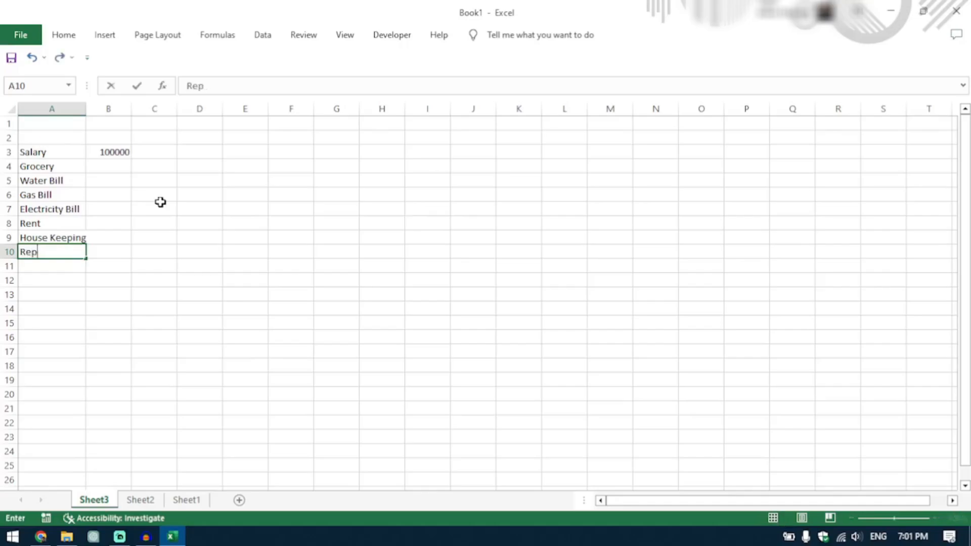
{"action": "type", "text": "airs"}
{"action": "key", "text": "Return"}
{"action": "type", "text": "P"}
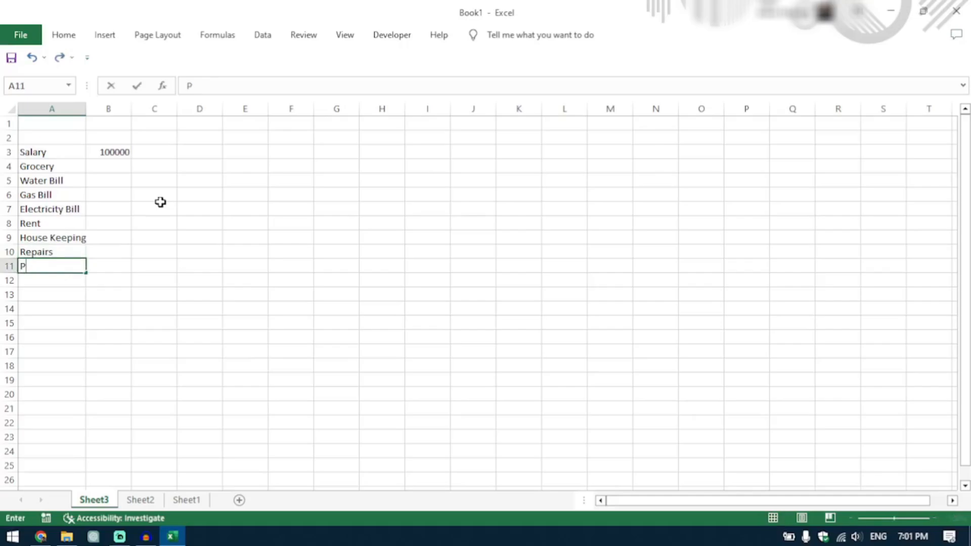
{"action": "type", "text": "lumbing"}
{"action": "key", "text": "Return"}
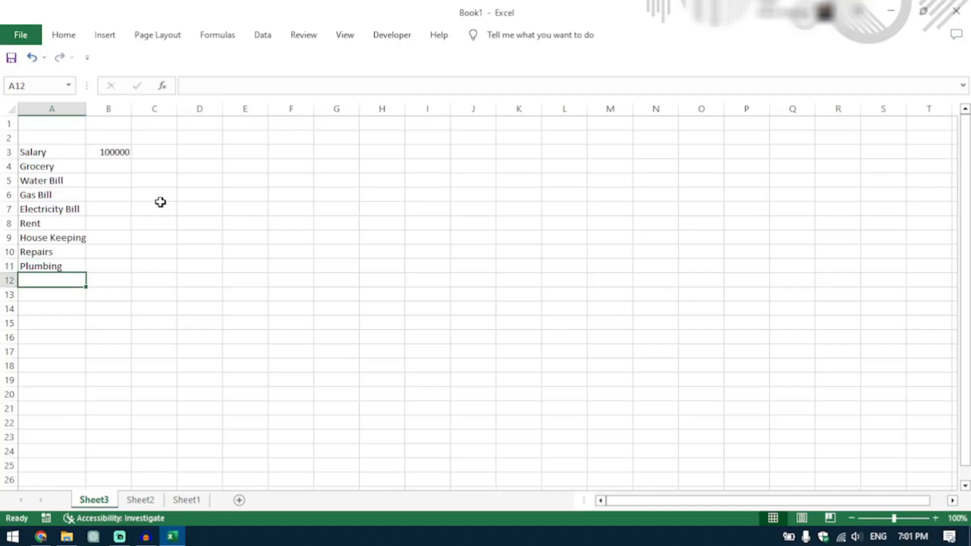
{"action": "type", "text": "Side Business"}
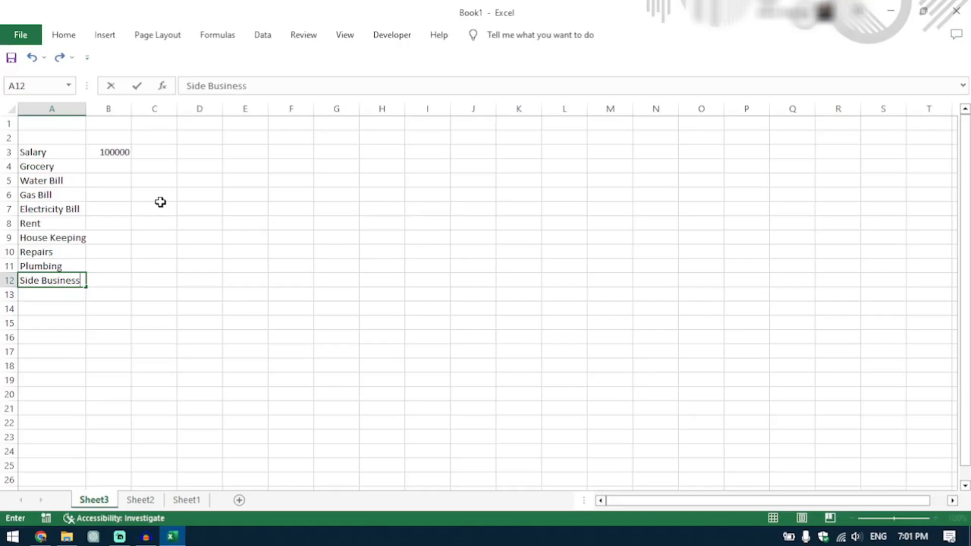
{"action": "key", "text": "Return"}
{"action": "key", "text": "Up"}
{"action": "key", "text": "Up"}
{"action": "key", "text": "Up"}
{"action": "key", "text": "Up"}
{"action": "key", "text": "Up"}
{"action": "key", "text": "Up"}
{"action": "key", "text": "Up"}
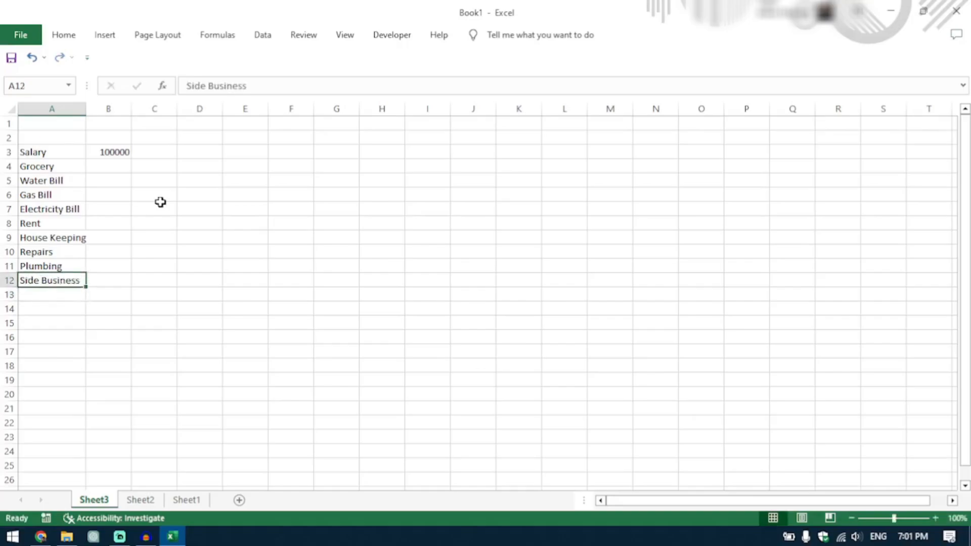
{"action": "key", "text": "Up"}
{"action": "key", "text": "Up"}
{"action": "key", "text": "Up"}
{"action": "key", "text": "Right"}
{"action": "key", "text": "Right"}
{"action": "key", "text": "Left"}
{"action": "key", "text": "Down"}
{"action": "key", "text": "Up"}
{"action": "key", "text": "Left"}
{"action": "key", "text": "Down"}
{"action": "key", "text": "Down"}
{"action": "key", "text": "Down"}
{"action": "key", "text": "Down"}
{"action": "key", "text": "Down"}
{"action": "key", "text": "Down"}
{"action": "key", "text": "Down"}
{"action": "key", "text": "Down"}
{"action": "key", "text": "Down"}
{"action": "key", "text": "Right"}
{"action": "key", "text": "Right"}
{"action": "key", "text": "Up"}
{"action": "key", "text": "Left"}
{"action": "key", "text": "Left"}
{"action": "key", "text": "Down"}
{"action": "key", "text": "Right"}
{"action": "key", "text": "Up"}
{"action": "key", "text": "Up"}
{"action": "key", "text": "Up"}
{"action": "key", "text": "Up"}
{"action": "key", "text": "Up"}
{"action": "key", "text": "Up"}
{"action": "key", "text": "Up"}
{"action": "key", "text": "Up"}
{"action": "key", "text": "Up"}
{"action": "key", "text": "Up"}
{"action": "key", "text": "Down"}
{"action": "key", "text": "Down"}
{"action": "key", "text": "Down"}
{"action": "key", "text": "Up"}
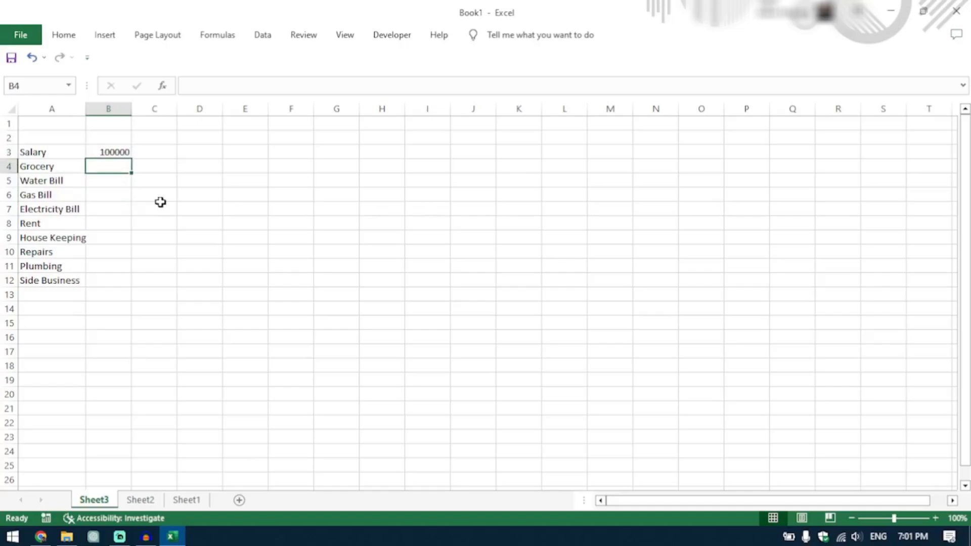
{"action": "key", "text": "Down"}
{"action": "key", "text": "Down"}
{"action": "key", "text": "Down"}
{"action": "key", "text": "Down"}
{"action": "key", "text": "Down"}
{"action": "key", "text": "Down"}
{"action": "key", "text": "Down"}
{"action": "key", "text": "Down"}
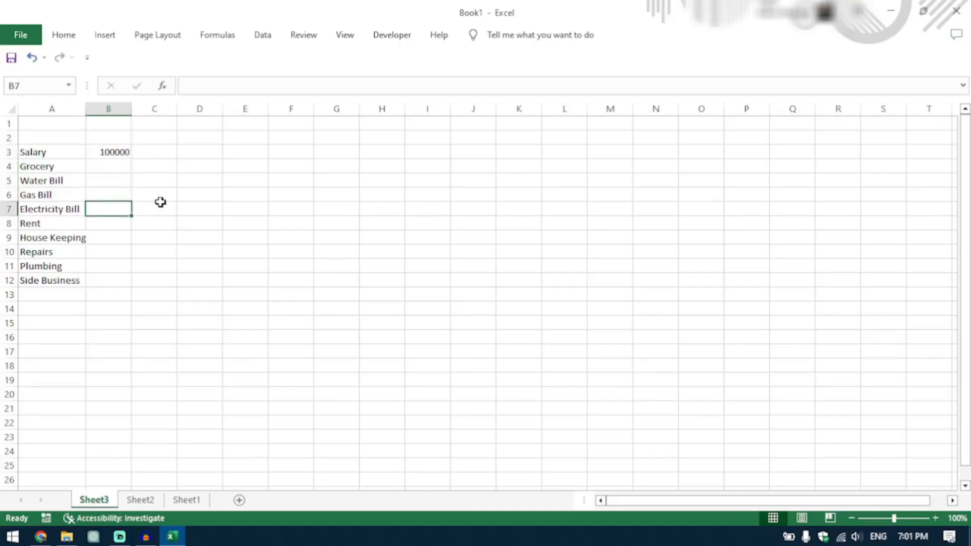
{"action": "key", "text": "Up"}
{"action": "key", "text": "Up"}
{"action": "key", "text": "Up"}
{"action": "key", "text": "Up"}
{"action": "key", "text": "Up"}
{"action": "key", "text": "Up"}
{"action": "key", "text": "Up"}
{"action": "key", "text": "Up"}
{"action": "key", "text": "Up"}
{"action": "key", "text": "Down"}
{"action": "key", "text": "Down"}
{"action": "key", "text": "Down"}
{"action": "key", "text": "Down"}
{"action": "key", "text": "Down"}
{"action": "key", "text": "Down"}
{"action": "key", "text": "Down"}
{"action": "key", "text": "Up"}
{"action": "key", "text": "Up"}
{"action": "key", "text": "Up"}
{"action": "key", "text": "Up"}
{"action": "key", "text": "Up"}
{"action": "key", "text": "Up"}
{"action": "key", "text": "Up"}
{"action": "key", "text": "Down"}
{"action": "key", "text": "Down"}
{"action": "key", "text": "Down"}
{"action": "key", "text": "Down"}
{"action": "key", "text": "Down"}
{"action": "key", "text": "Down"}
{"action": "key", "text": "Down"}
{"action": "key", "text": "Down"}
{"action": "key", "text": "Down"}
{"action": "key", "text": "Down"}
{"action": "key", "text": "Up"}
{"action": "key", "text": "Up"}
{"action": "key", "text": "Up"}
{"action": "key", "text": "Up"}
{"action": "key", "text": "Up"}
{"action": "key", "text": "Up"}
{"action": "key", "text": "Up"}
{"action": "key", "text": "Up"}
{"action": "key", "text": "Up"}
{"action": "key", "text": "Up"}
{"action": "key", "text": "Up"}
{"action": "key", "text": "Up"}
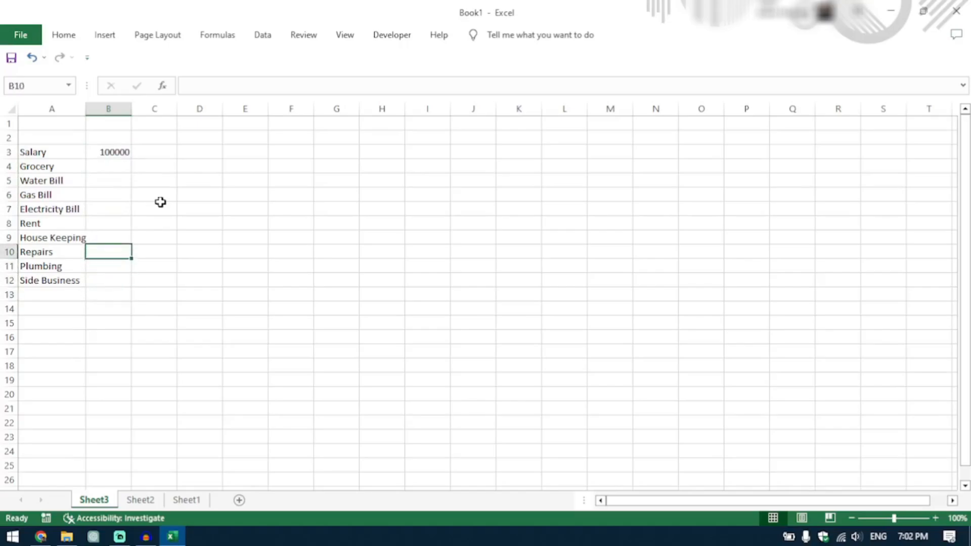
{"action": "key", "text": "Down"}
{"action": "key", "text": "Down"}
{"action": "key", "text": "Down"}
{"action": "key", "text": "Down"}
{"action": "key", "text": "Down"}
{"action": "key", "text": "Down"}
{"action": "key", "text": "Down"}
{"action": "key", "text": "Down"}
{"action": "key", "text": "Down"}
{"action": "key", "text": "Down"}
{"action": "key", "text": "Down"}
Step: Enter the expense amounts -12000 for Grocery in cell B4 and -5000 for Water Bill in cell B5
{"action": "key", "text": "Up"}
{"action": "key", "text": "Up"}
{"action": "key", "text": "Up"}
{"action": "key", "text": "Up"}
{"action": "key", "text": "Up"}
{"action": "key", "text": "Up"}
{"action": "key", "text": "Up"}
{"action": "key", "text": "Up"}
{"action": "key", "text": "Up"}
{"action": "key", "text": "Up"}
{"action": "key", "text": "Down"}
{"action": "key", "text": "Down"}
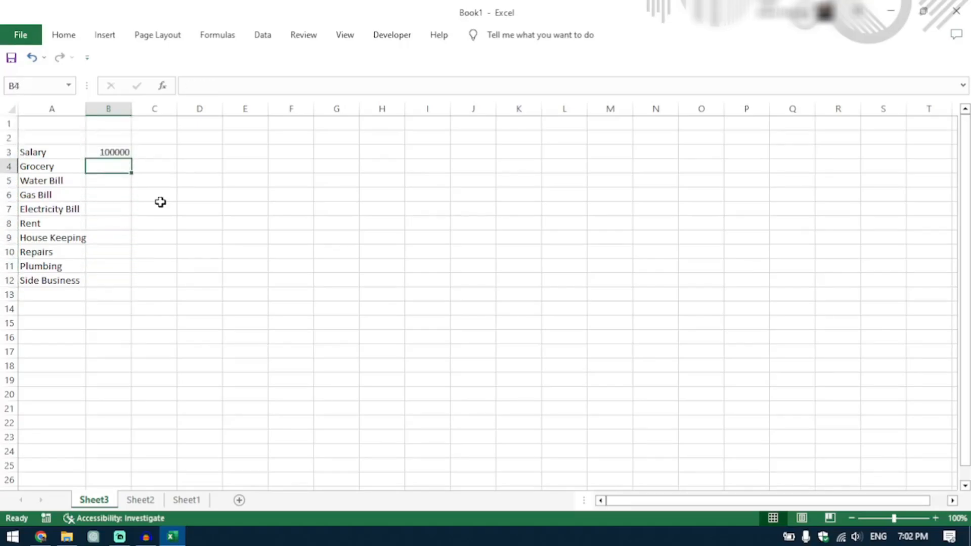
{"action": "type", "text": "-"}
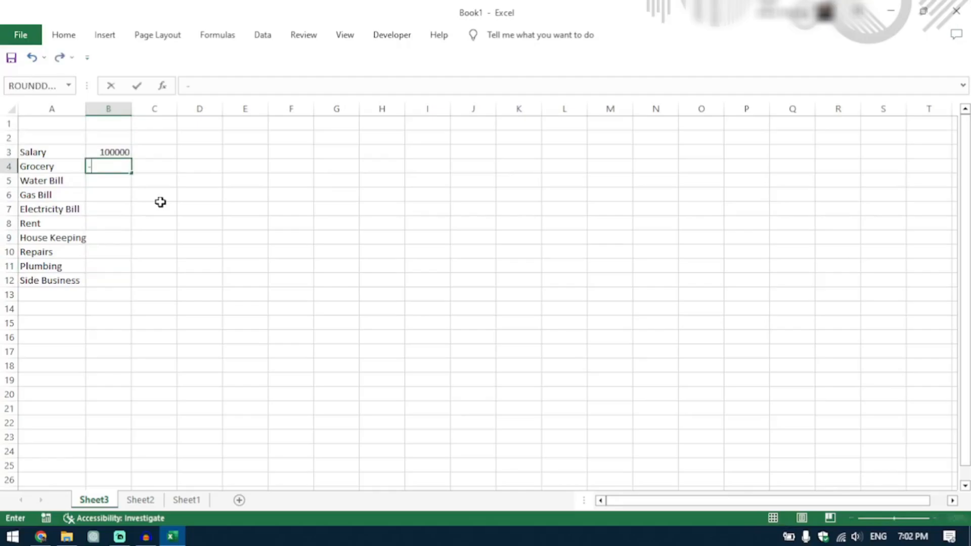
{"action": "type", "text": "12000"}
{"action": "key", "text": "Return"}
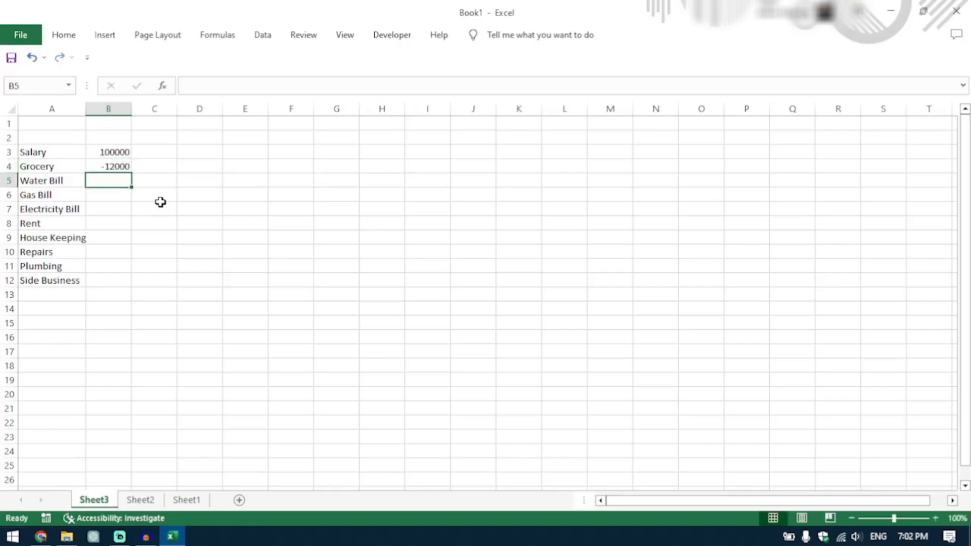
{"action": "type", "text": "-5000"}
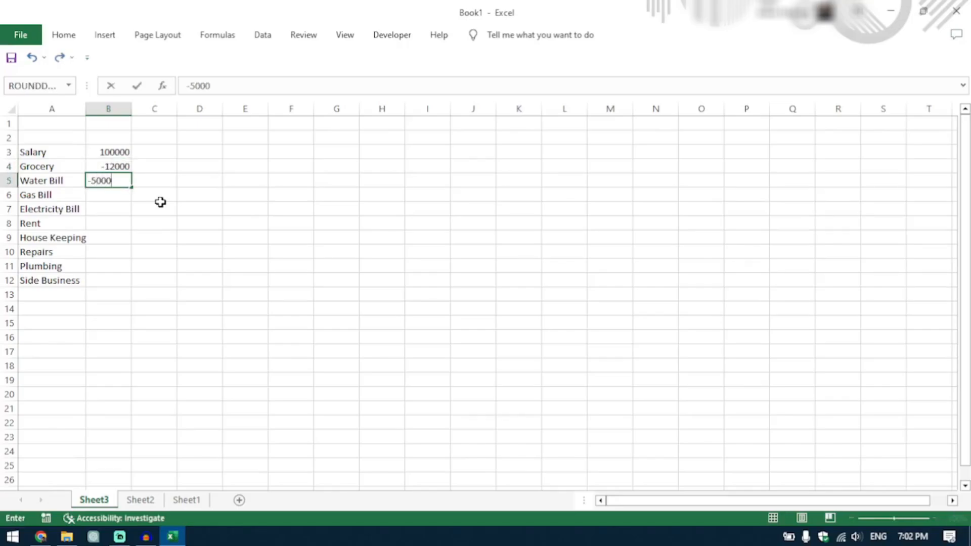
{"action": "key", "text": "Return"}
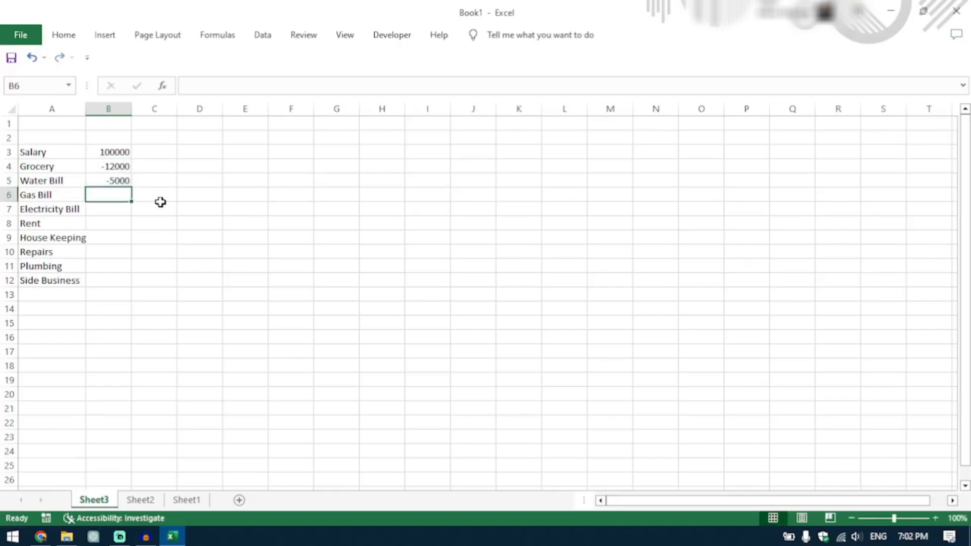
Step: Enter the expense amounts -7000 for Gas Bill in cell B6 and -13000 for Electricity Bill in cell B7
{"action": "type", "text": "-7000"}
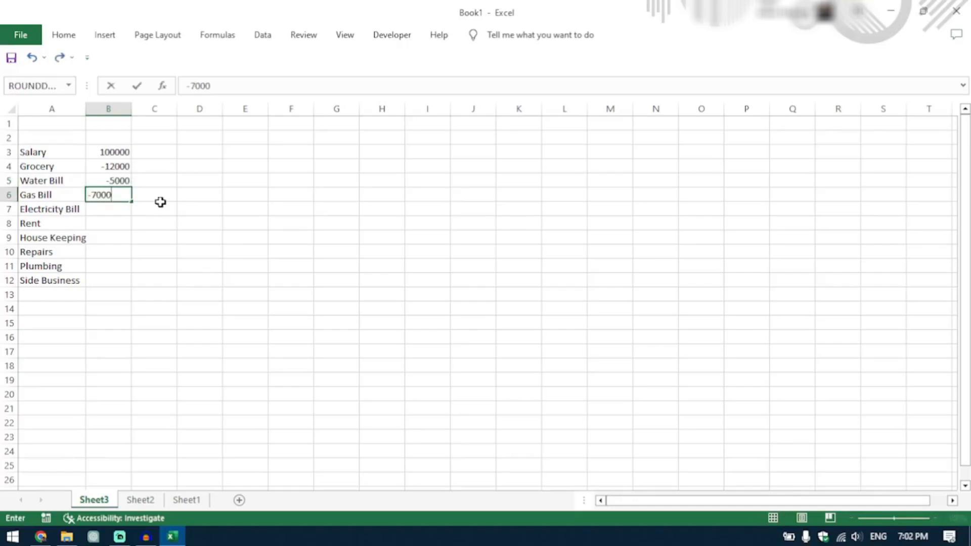
{"action": "key", "text": "Return"}
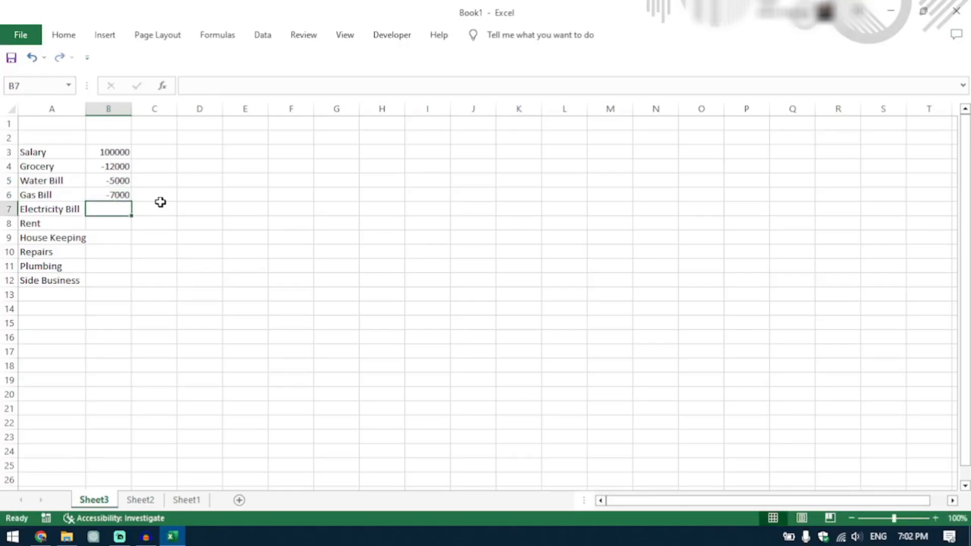
{"action": "type", "text": "-13000"}
{"action": "key", "text": "Return"}
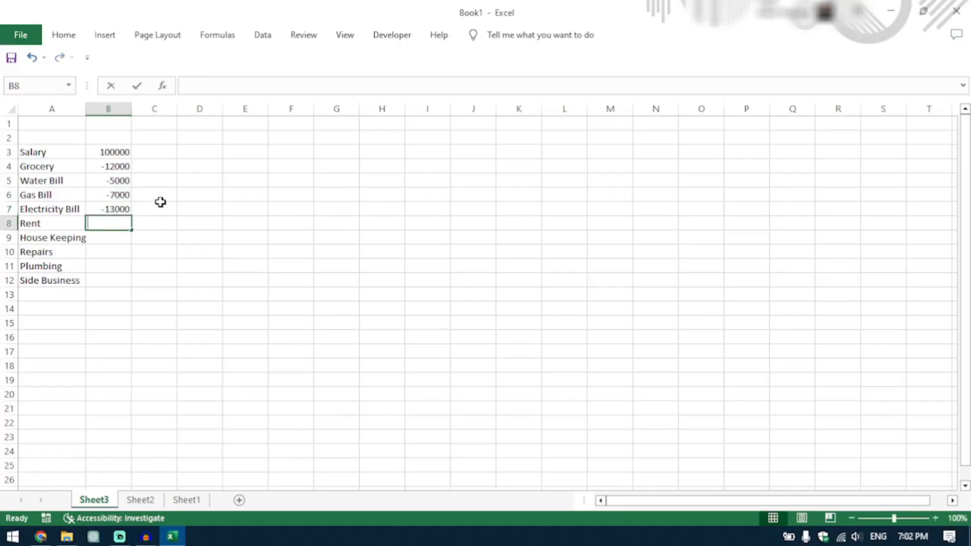
Step: Enter the Rent amount in cell B8 as the negative value -10000
{"action": "type", "text": "10000"}
{"action": "key", "text": "Return"}
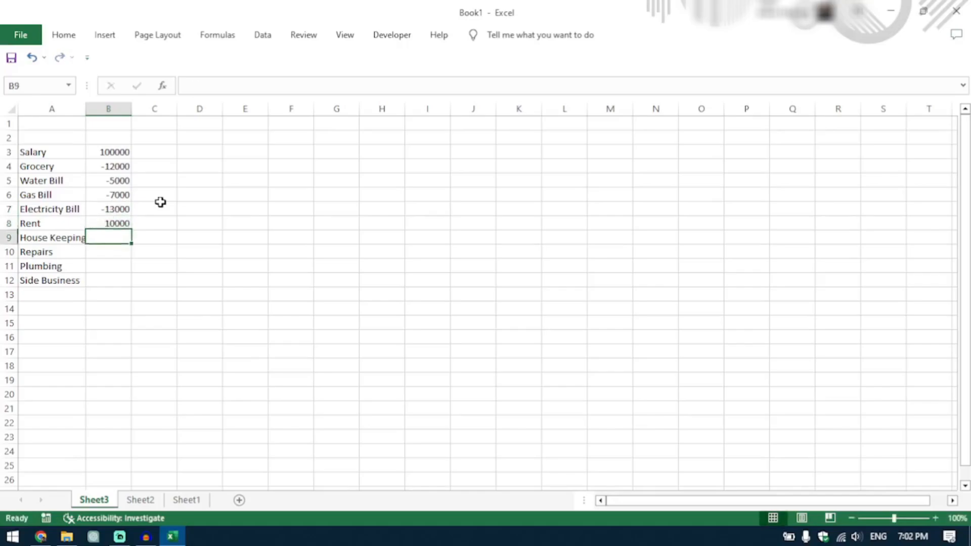
{"action": "left_click", "coordinate": [108, 222]}
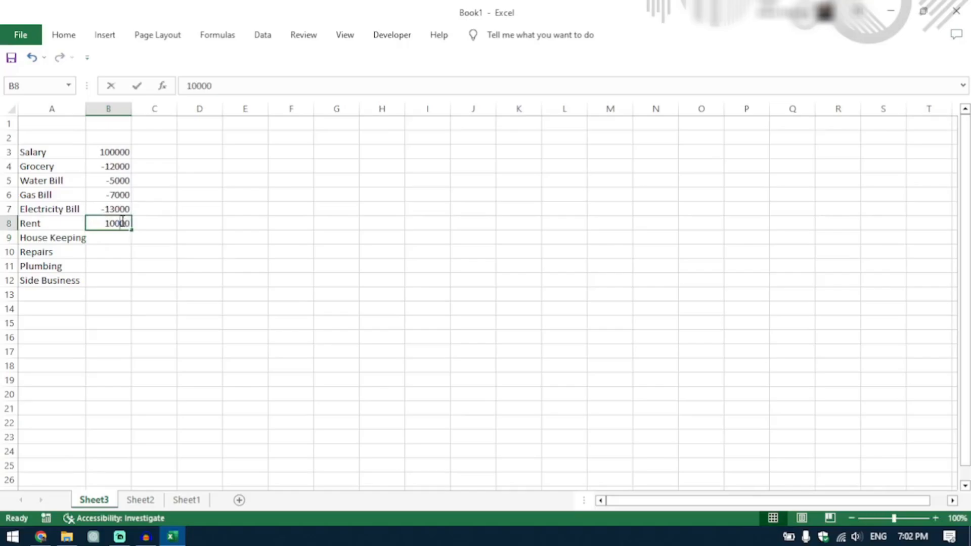
{"action": "double_click", "coordinate": [107, 223]}
{"action": "type", "text": "-"}
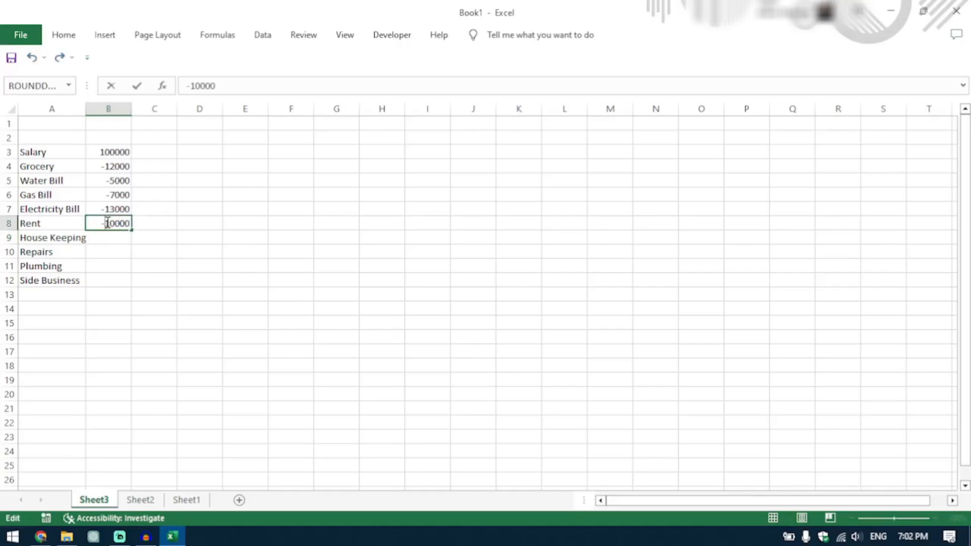
{"action": "key", "text": "Return"}
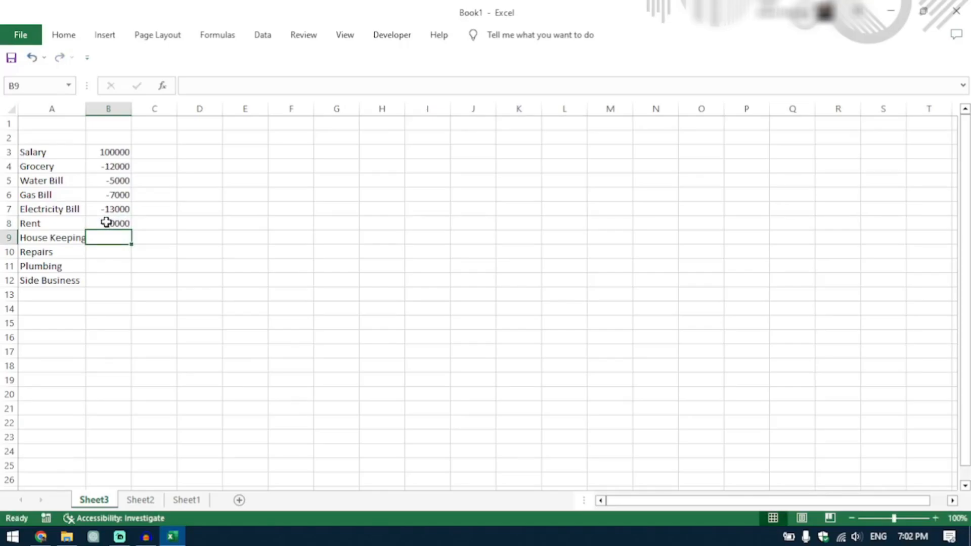
Step: Enter the expense amounts -6000 for House Keeping in cell B9 and -3000 for Repairs in cell B10
{"action": "type", "text": "-6000"}
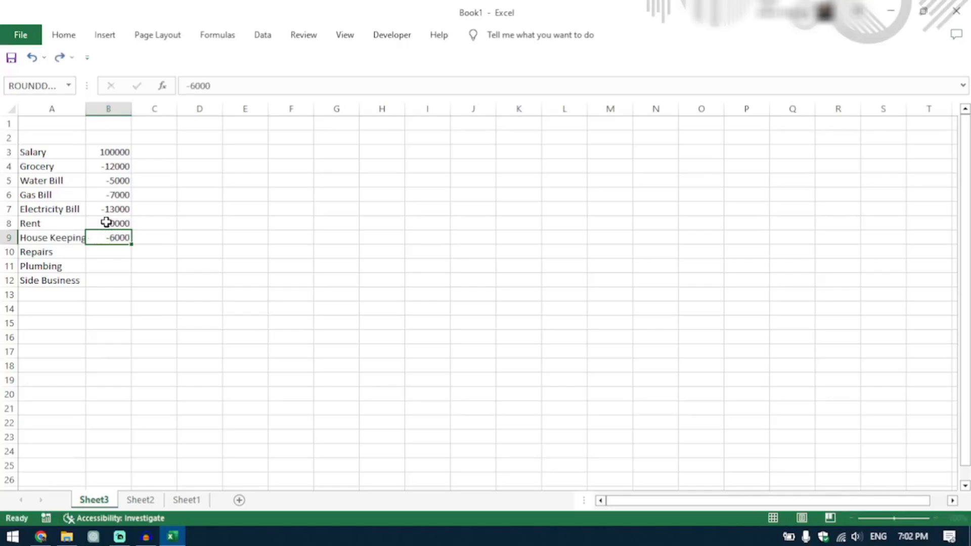
{"action": "key", "text": "Return"}
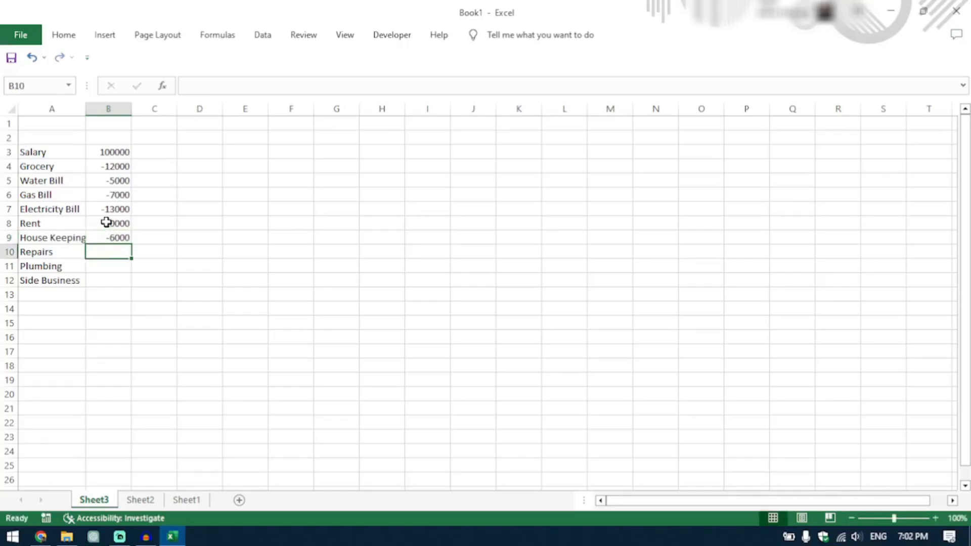
{"action": "type", "text": "-3000"}
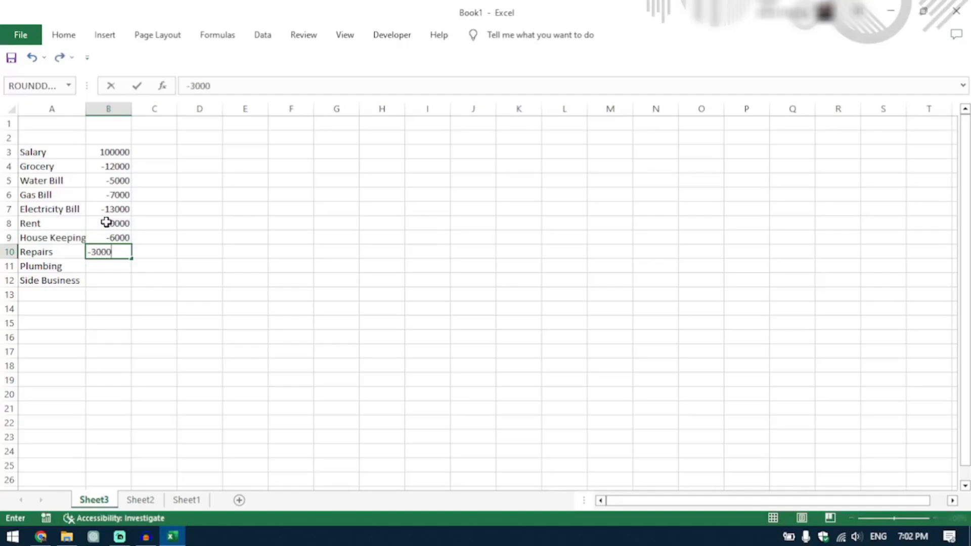
{"action": "key", "text": "Return"}
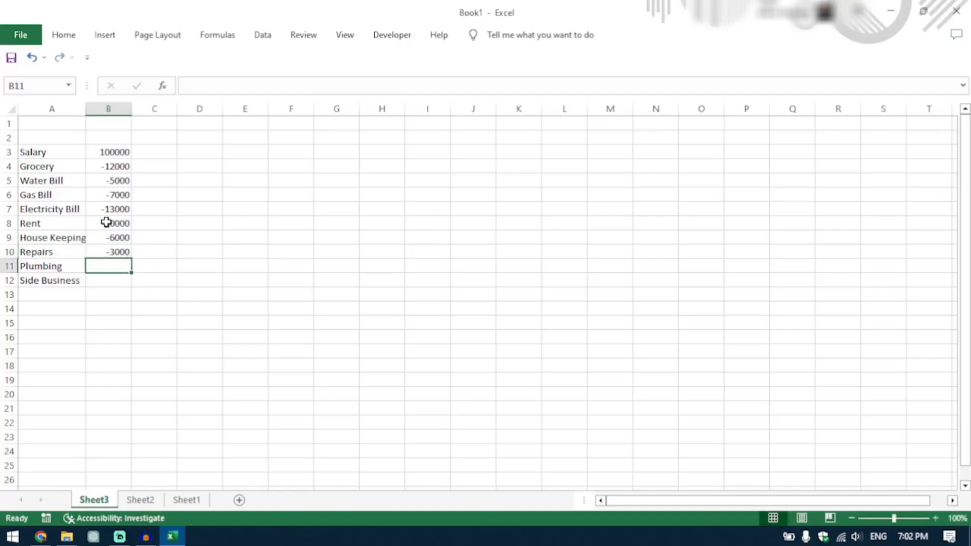
Step: Enter -5000 for Plumbing in cell B11 and the income amount 50000 for Side Business in cell B12
{"action": "type", "text": "-"}
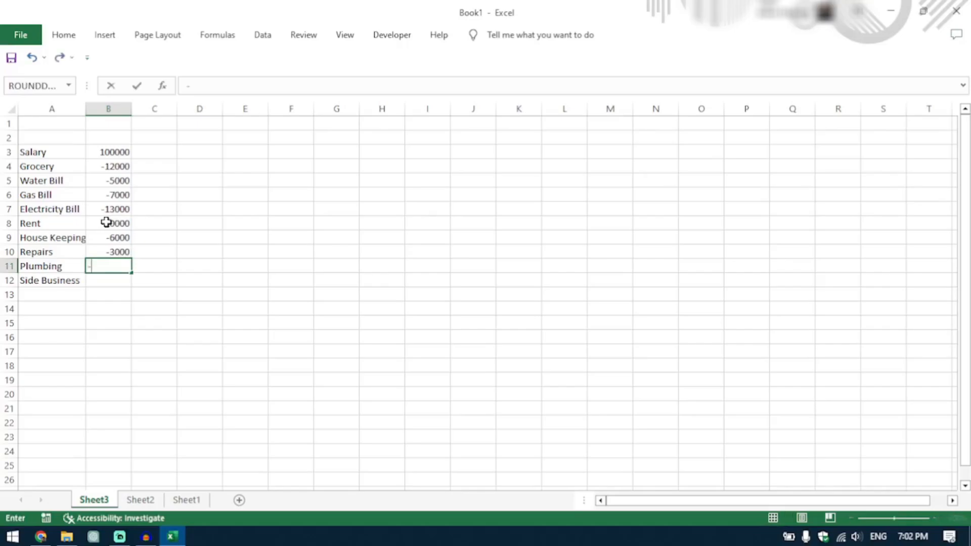
{"action": "type", "text": "5000"}
{"action": "key", "text": "Return"}
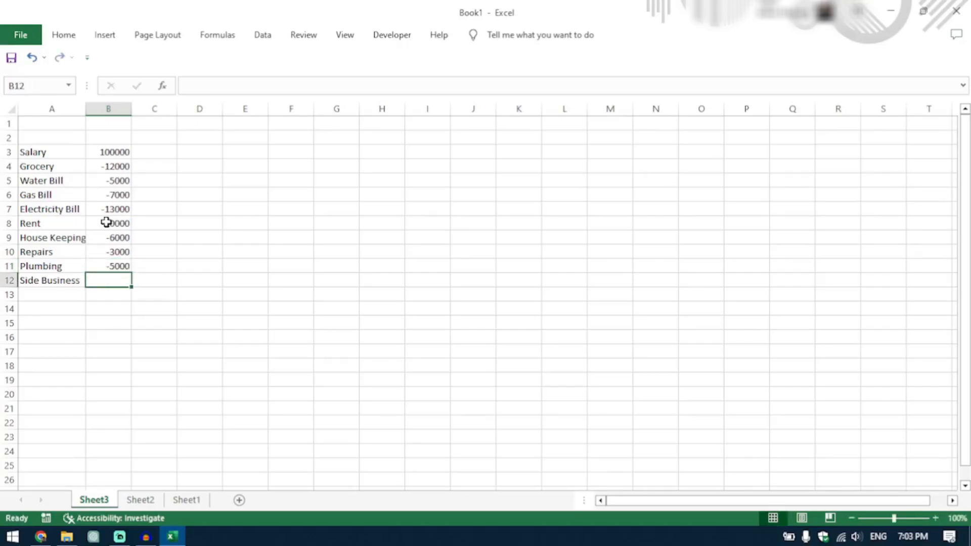
{"action": "type", "text": "50000"}
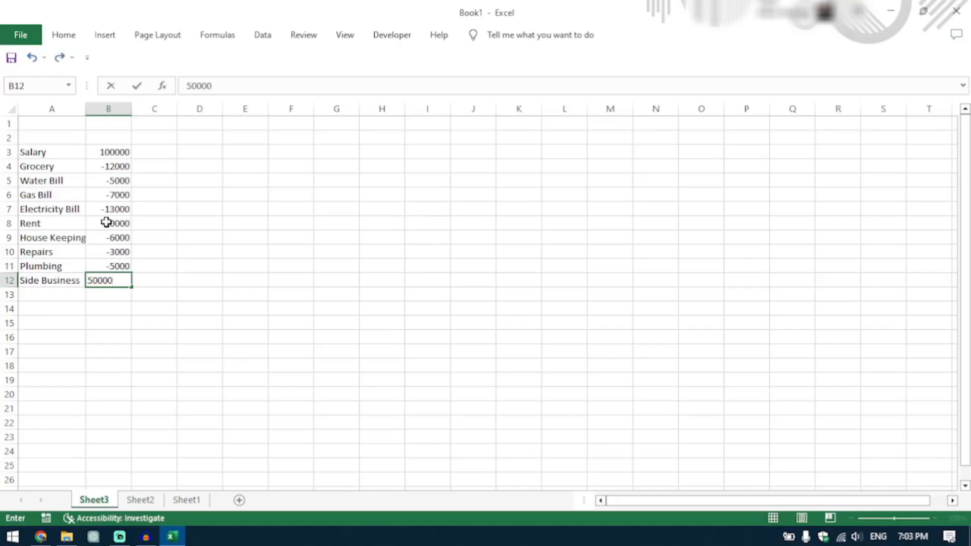
{"action": "key", "text": "Return"}
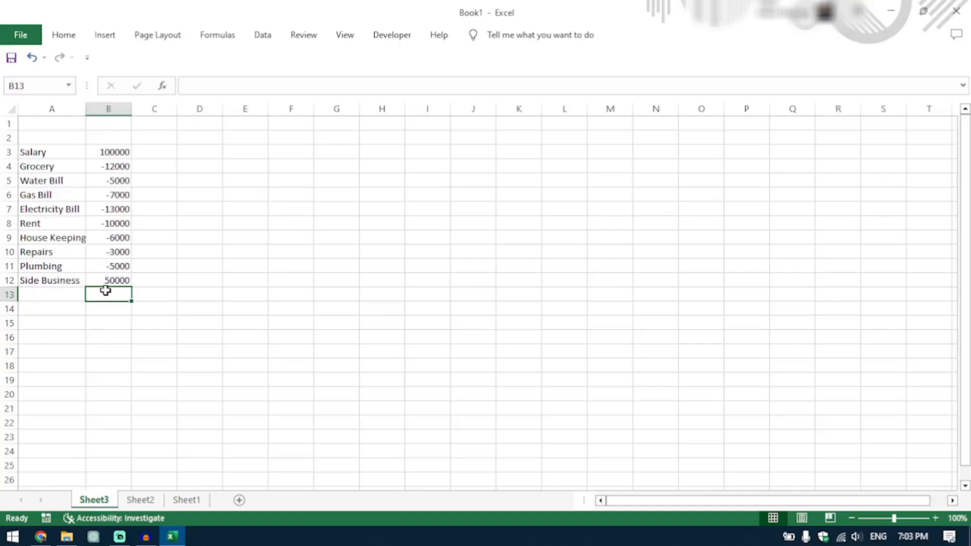
Step: Total the amounts in cell B13 with AutoSum over the range B3:B12
{"action": "left_click", "coordinate": [72, 35]}
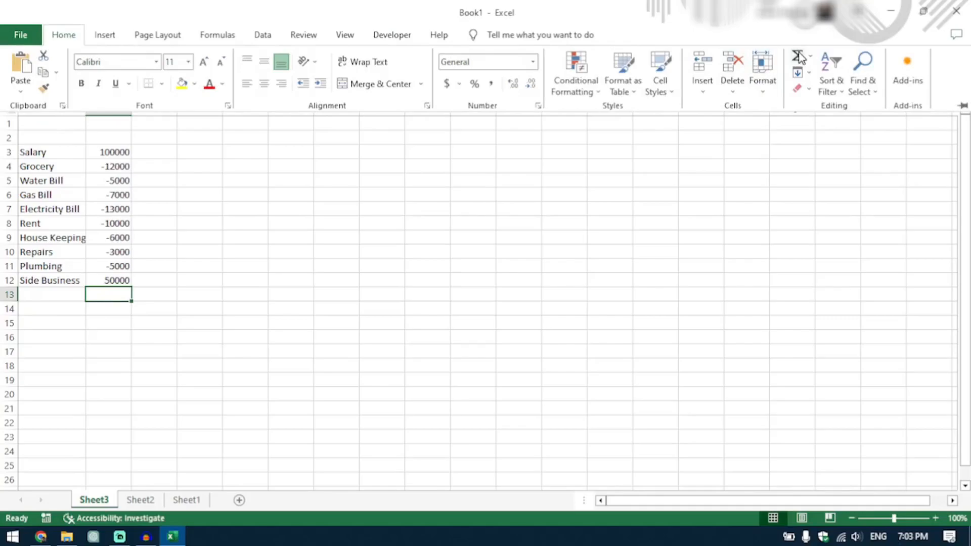
{"action": "left_click", "coordinate": [799, 57]}
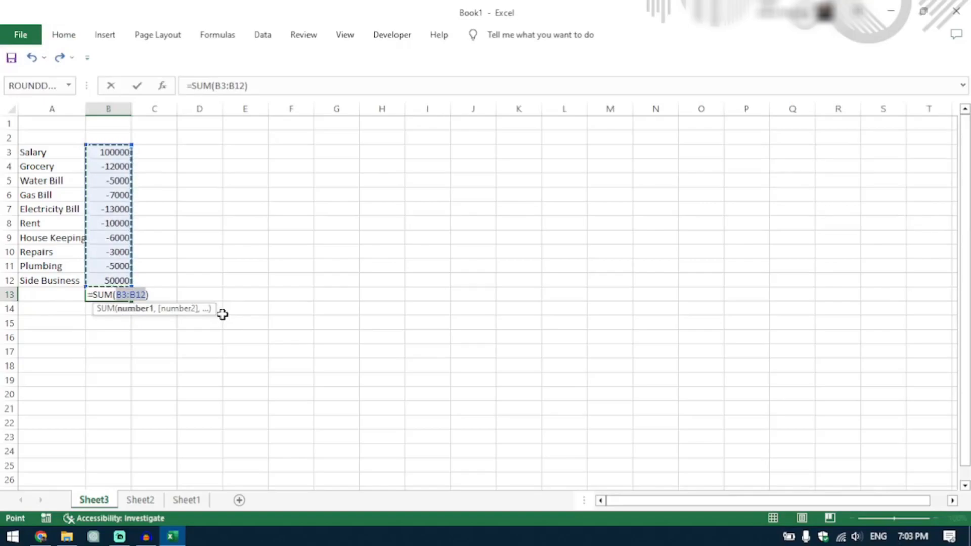
{"action": "key", "text": "Return"}
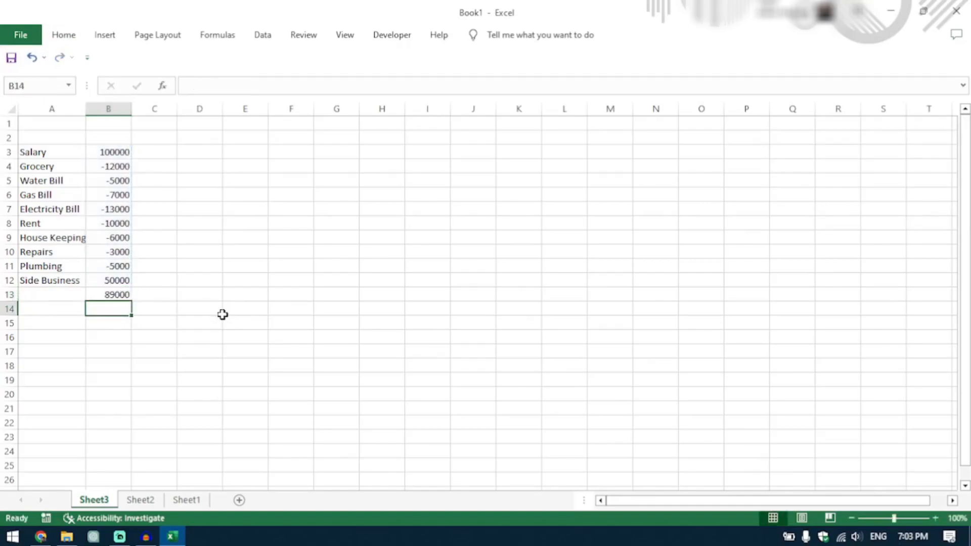
{"action": "left_click", "coordinate": [110, 295]}
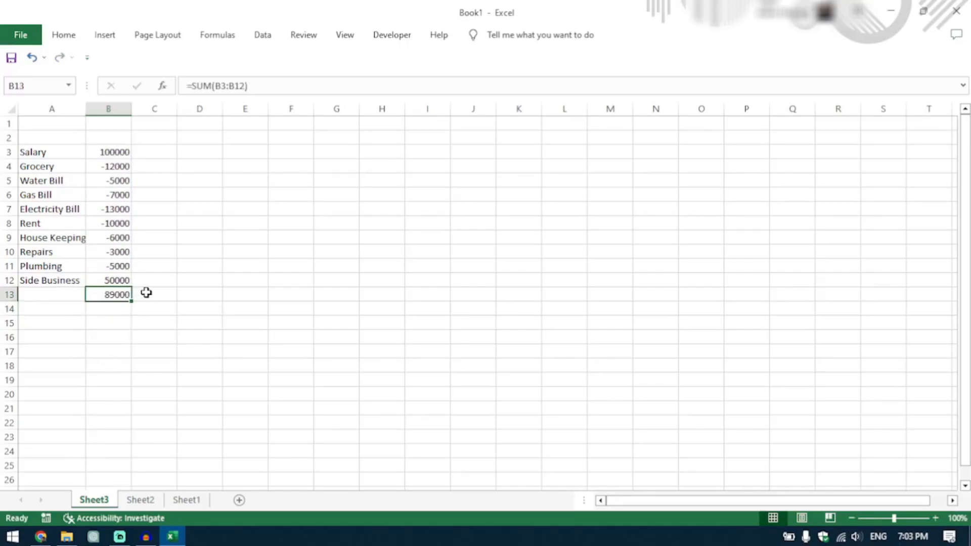
Step: Change the Side Business amount in cell B12 to 0
{"action": "double_click", "coordinate": [118, 280]}
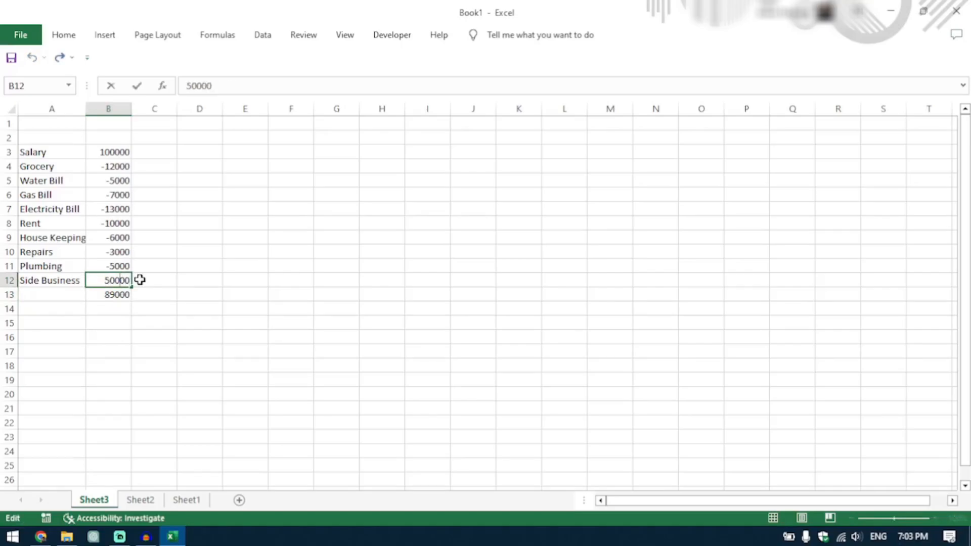
{"action": "key", "text": "BackSpace"}
{"action": "key", "text": "BackSpace"}
{"action": "key", "text": "Return"}
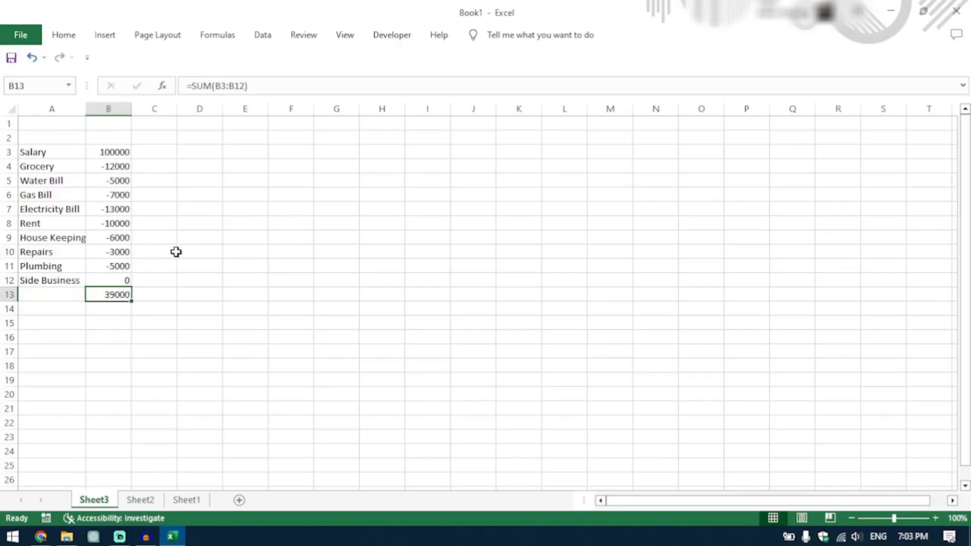
{"action": "left_click", "coordinate": [234, 293]}
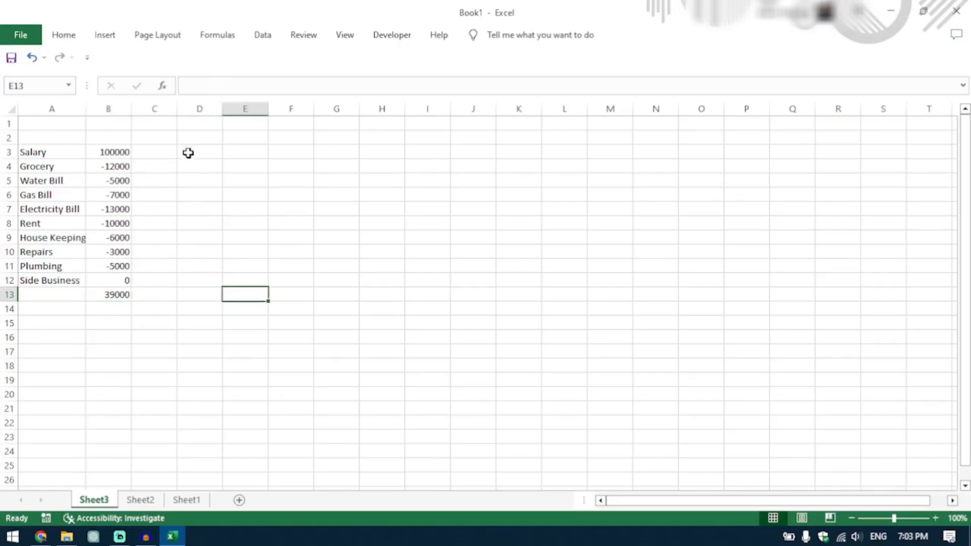